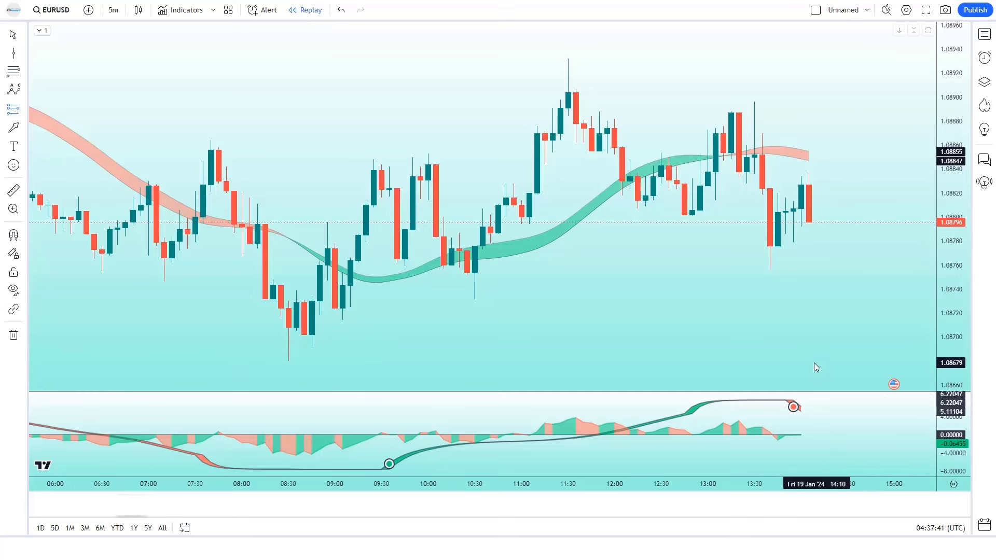
Mark a short at the latest candle with stop 1.08855 and target 1.08702, then advance the replay
left_click(809, 221)
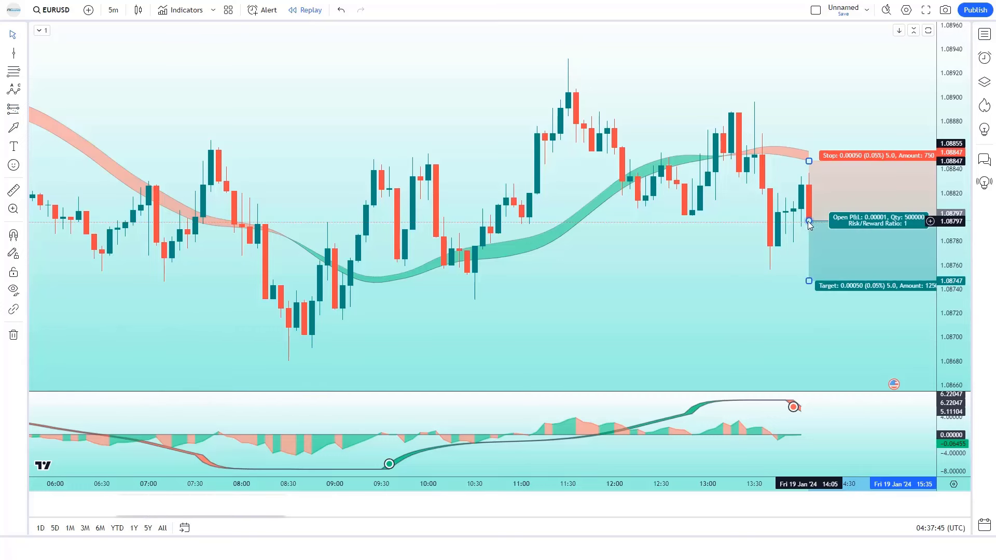
left_click_drag(810, 163, 821, 151)
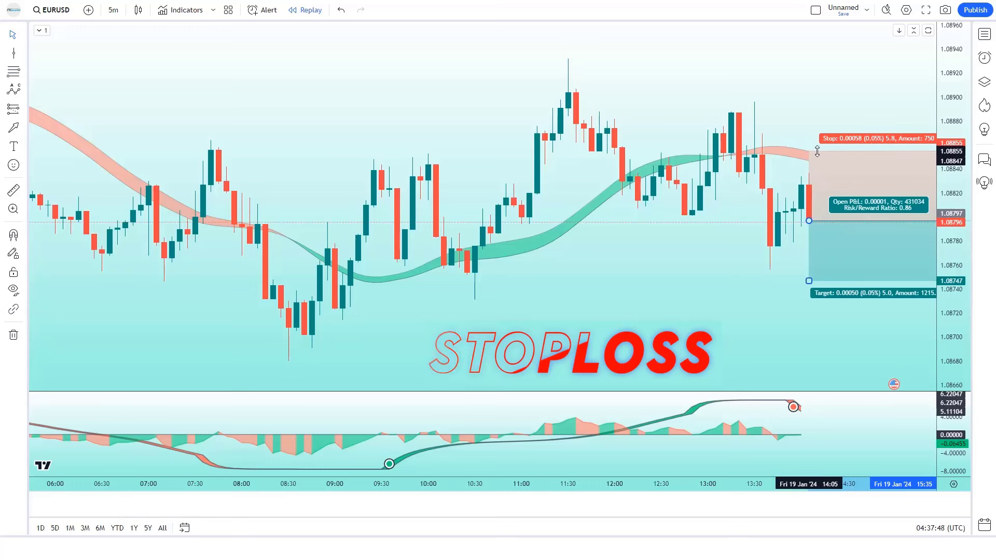
left_click_drag(809, 282, 806, 335)
left_click(625, 460)
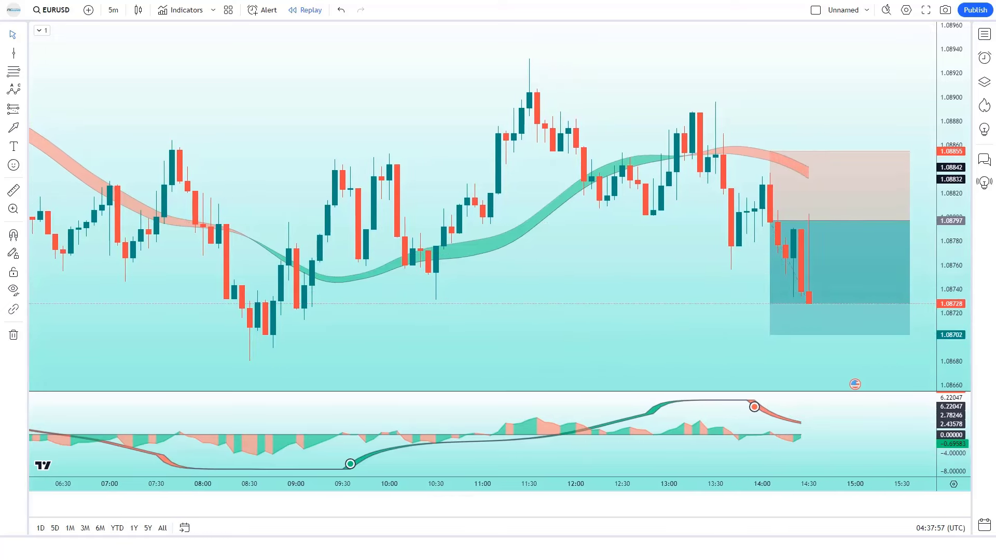
left_click(813, 215)
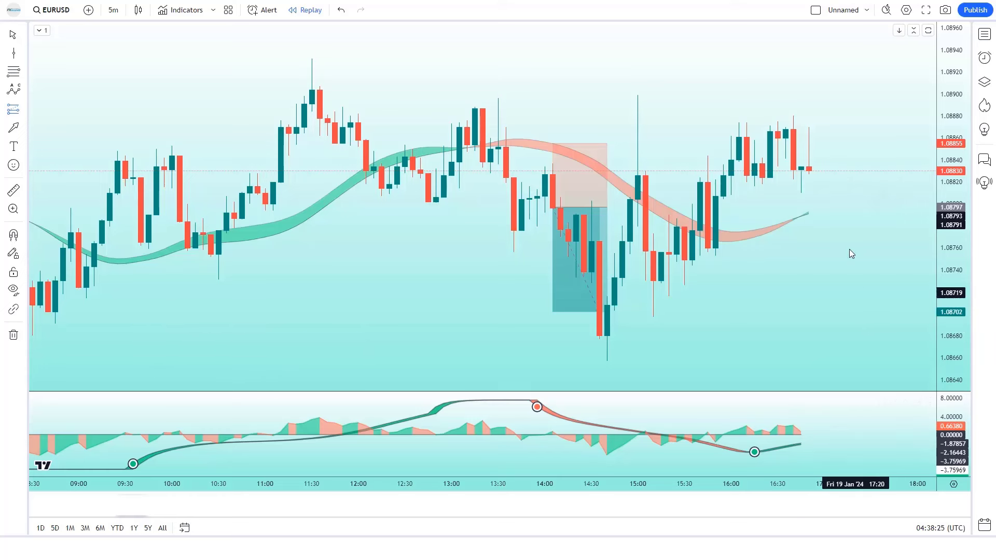
Add a long position on the last candle with stop near 1.08791 and target near 1.08907
left_click(801, 168)
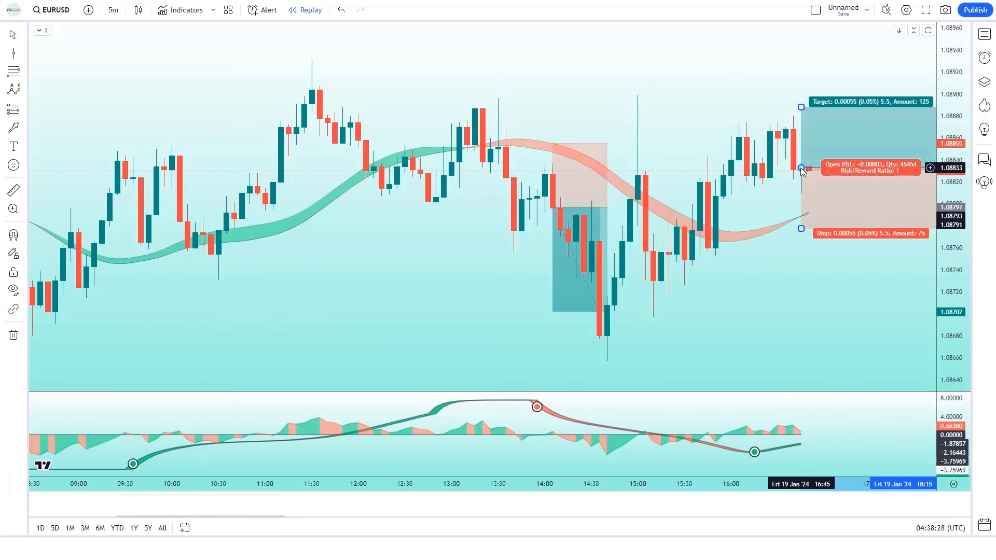
left_click_drag(802, 228, 813, 221)
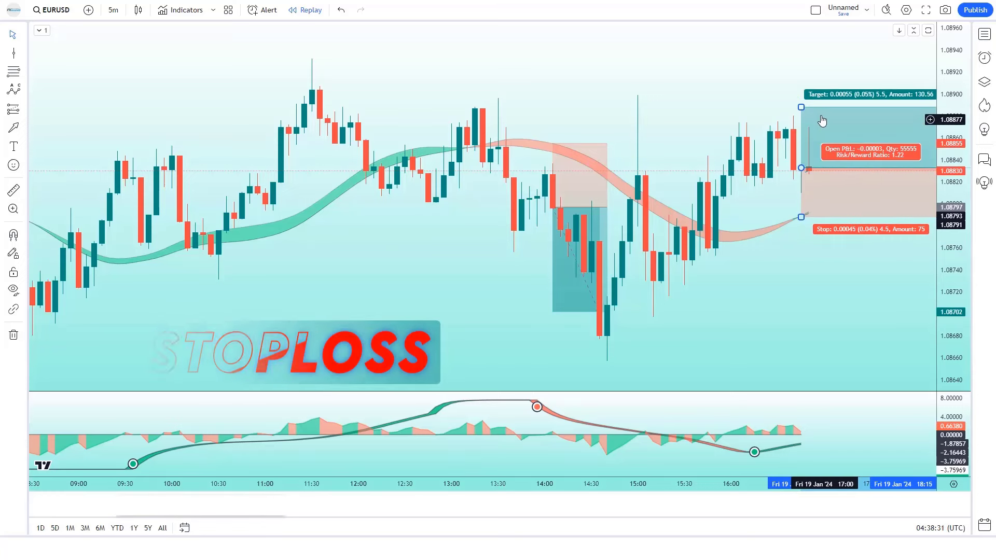
mouse_move(801, 107)
left_mouse_down()
mouse_move(807, 71)
mouse_move(806, 88)
left_mouse_up()
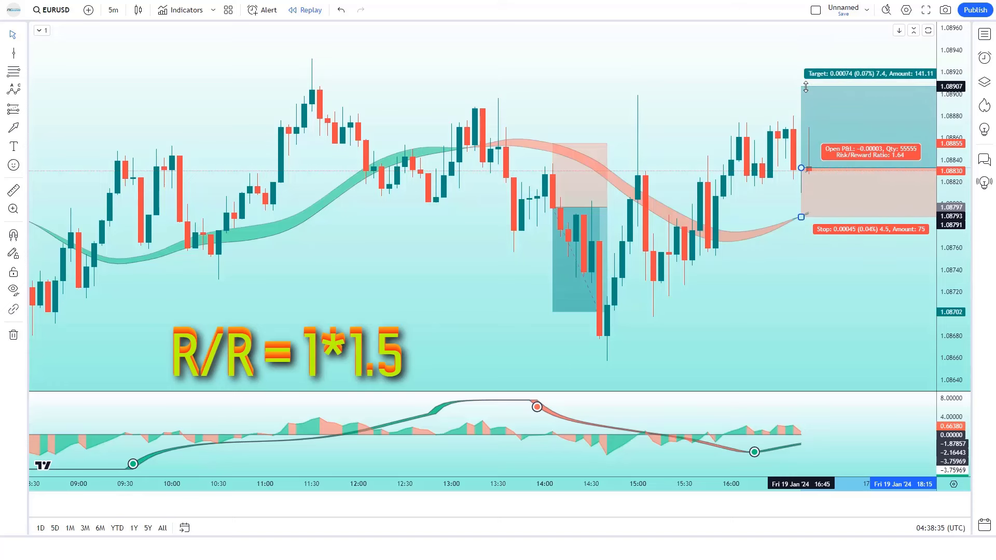
left_click(727, 138)
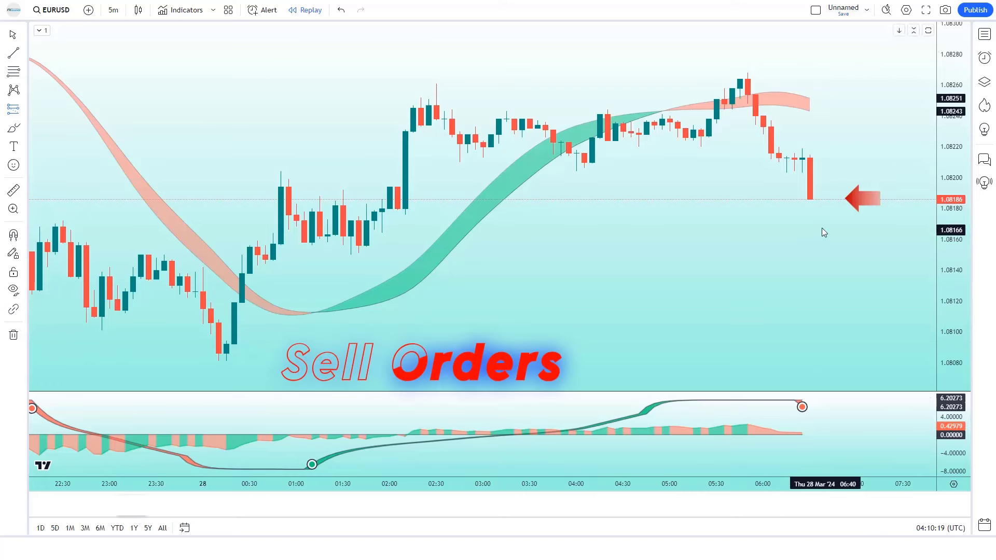
Short from 1.08187 with stop 1.08252 and target 1.08087, then trim the box to the trade's duration
left_click(810, 199)
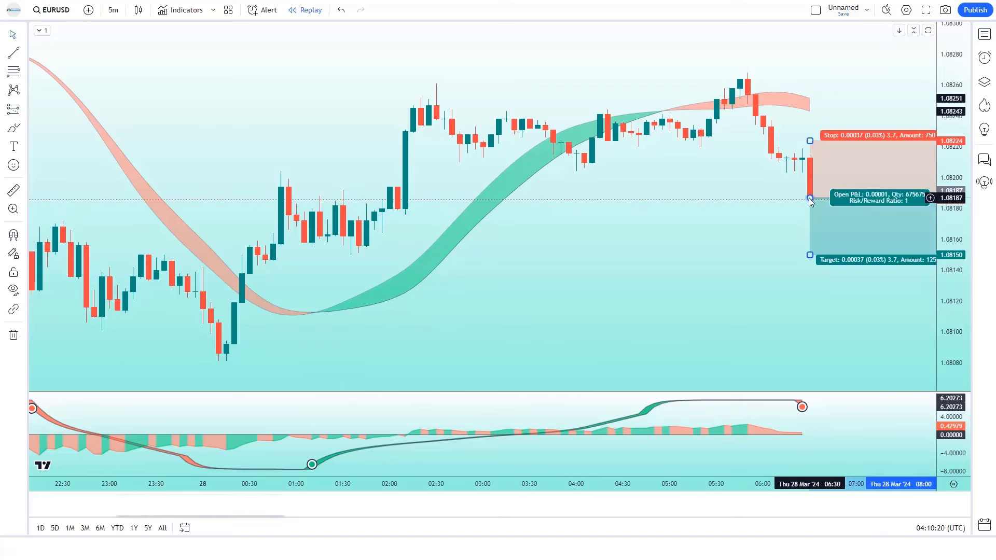
left_click_drag(810, 131, 837, 100)
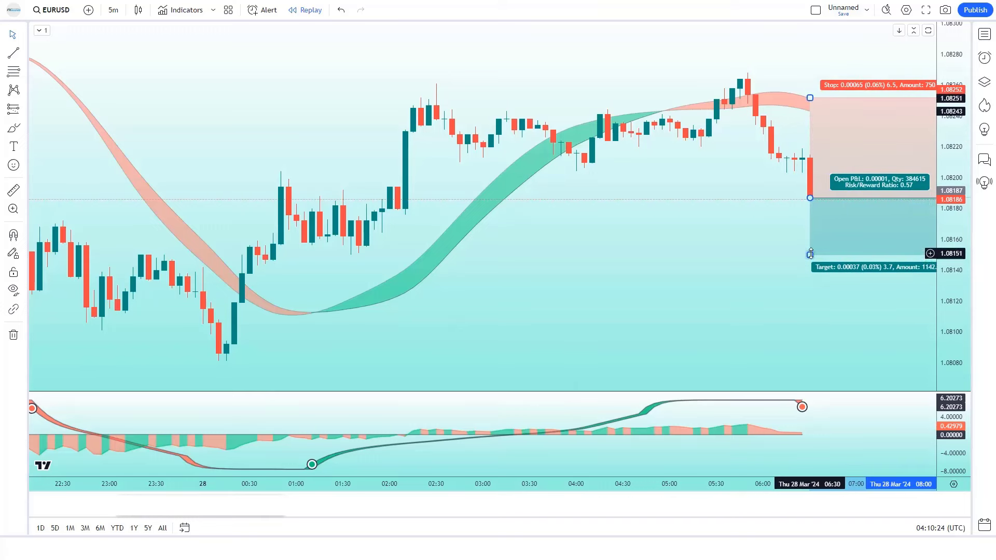
left_click_drag(810, 254, 816, 352)
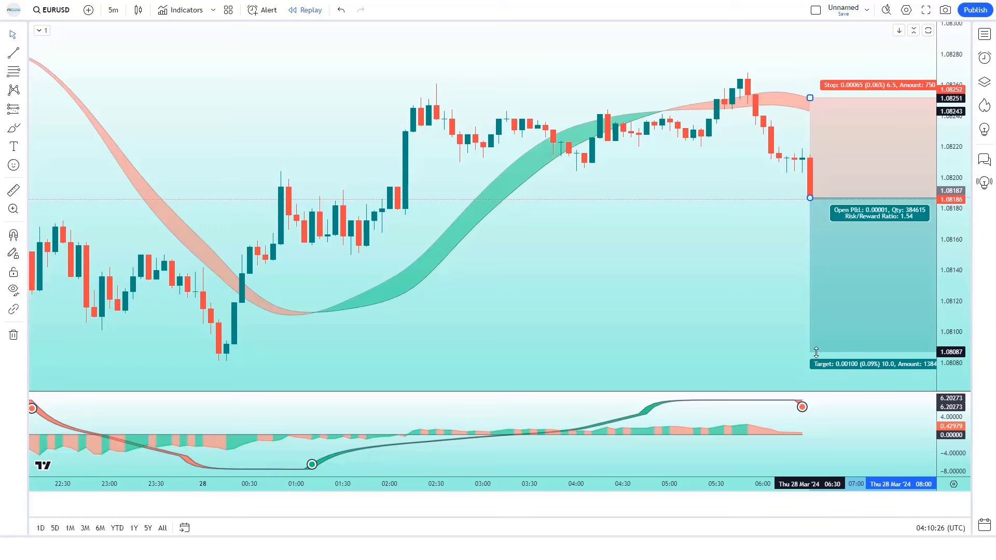
left_click(711, 355)
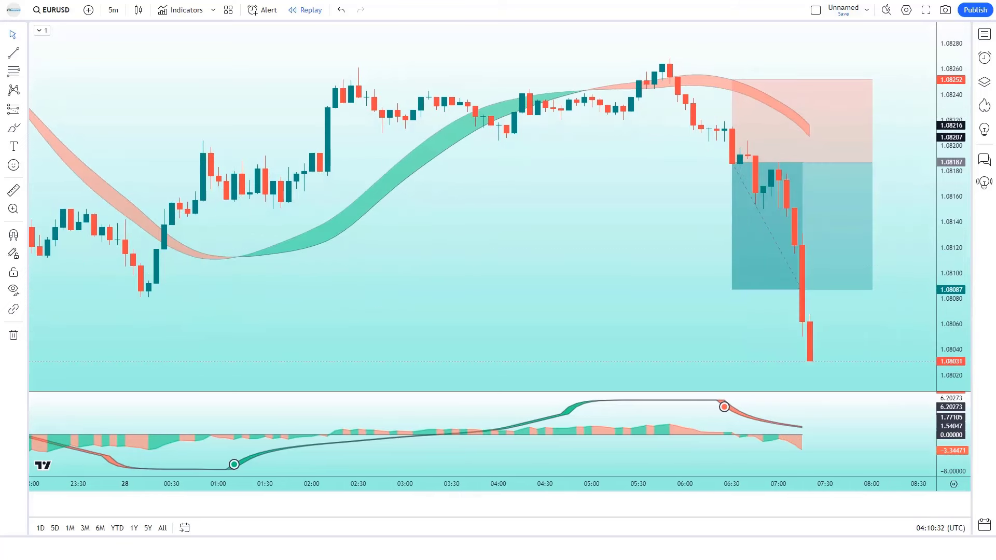
left_click_drag(876, 166, 810, 164)
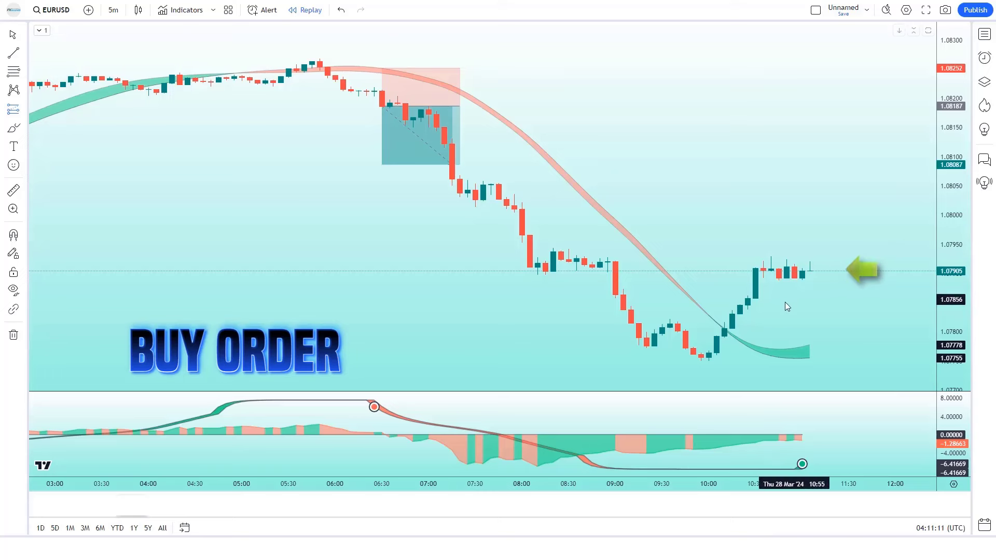
Place a long at 1.07905 with stop near 1.07755 and target near 1.08138
left_click(811, 270)
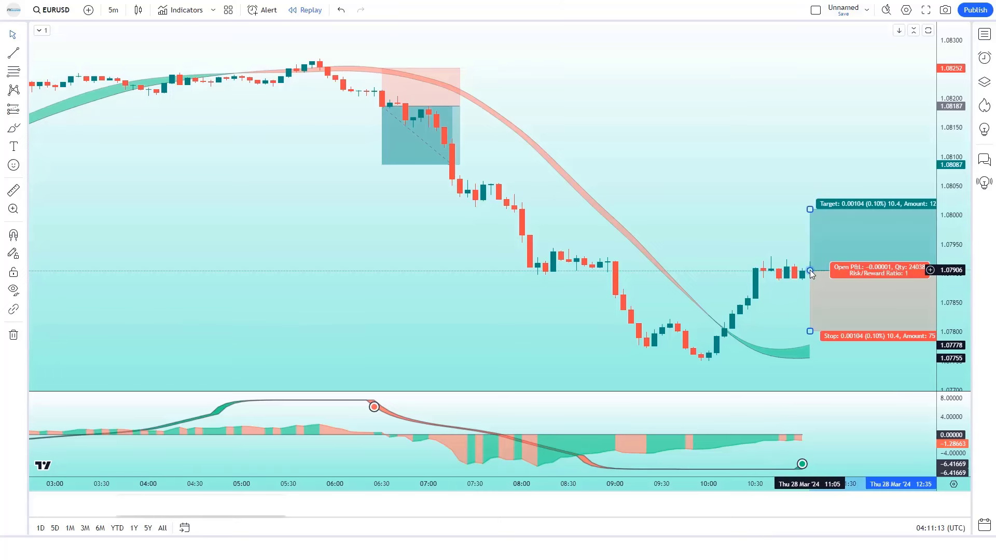
left_click_drag(820, 335, 822, 358)
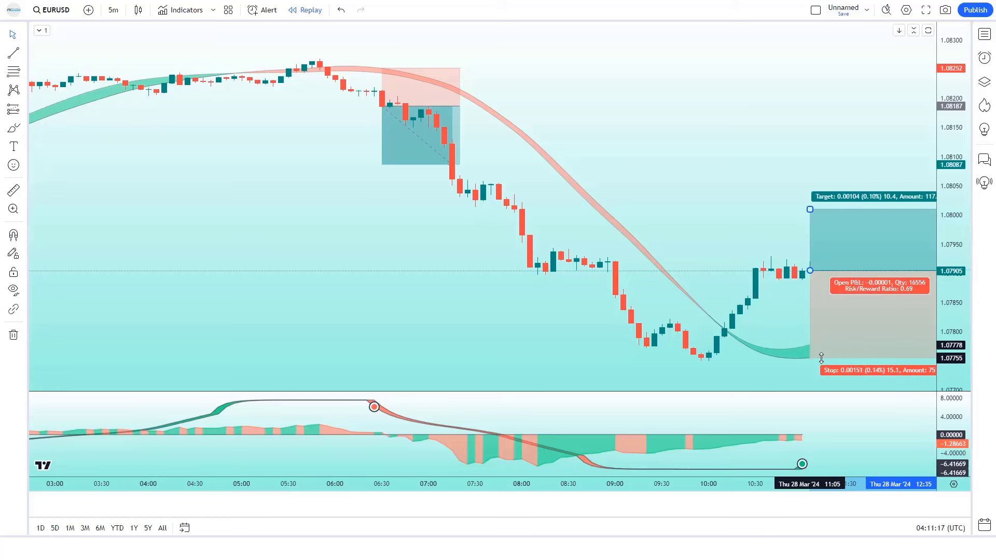
left_click_drag(810, 208, 802, 135)
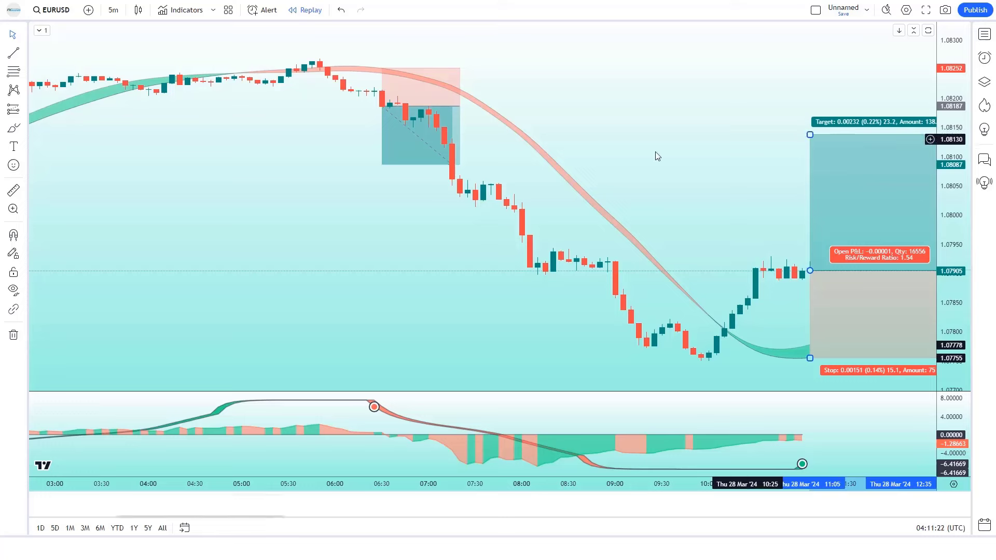
left_click(534, 155)
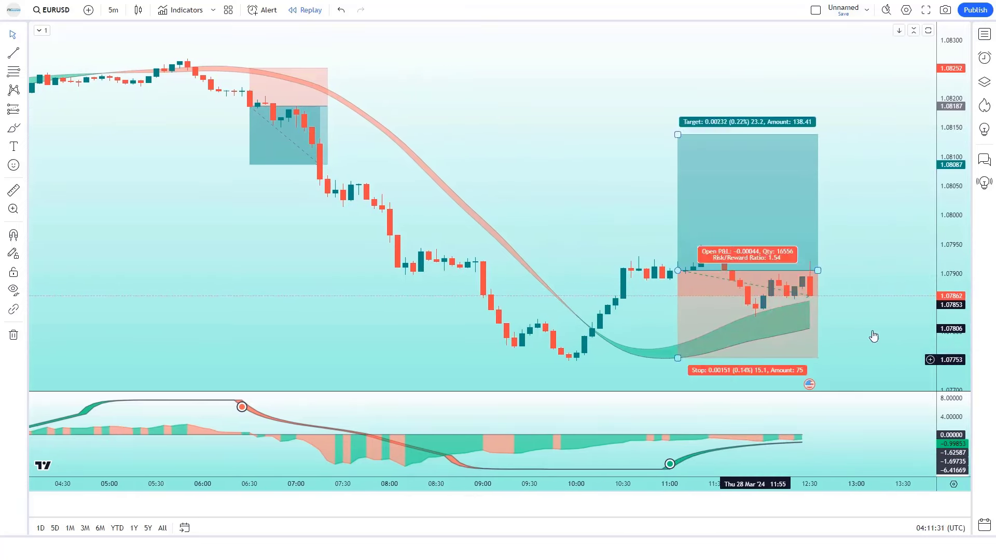
Resize the long position box so it ends at the candle where the target was hit
left_click_drag(819, 270, 934, 270)
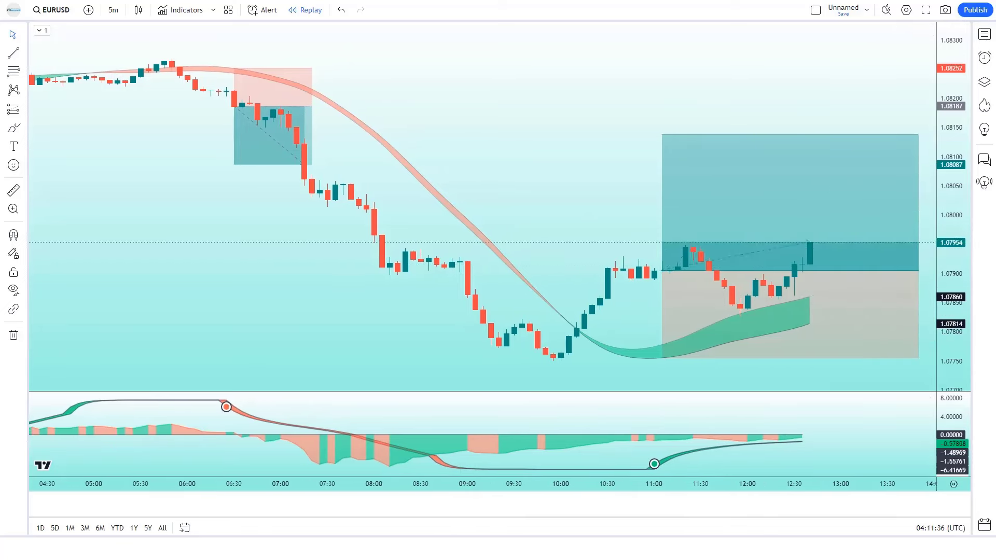
left_click(881, 270)
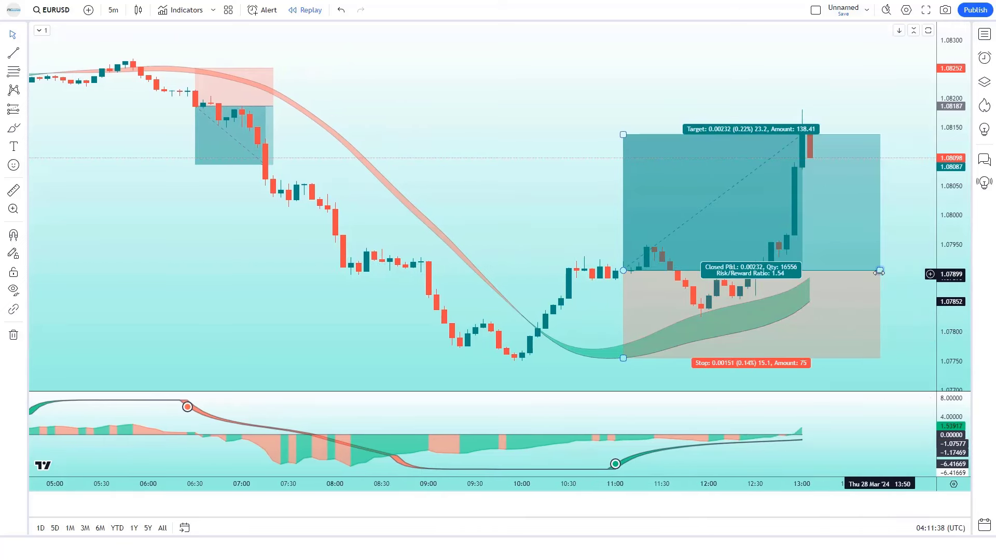
left_click_drag(880, 270, 811, 270)
left_click(874, 303)
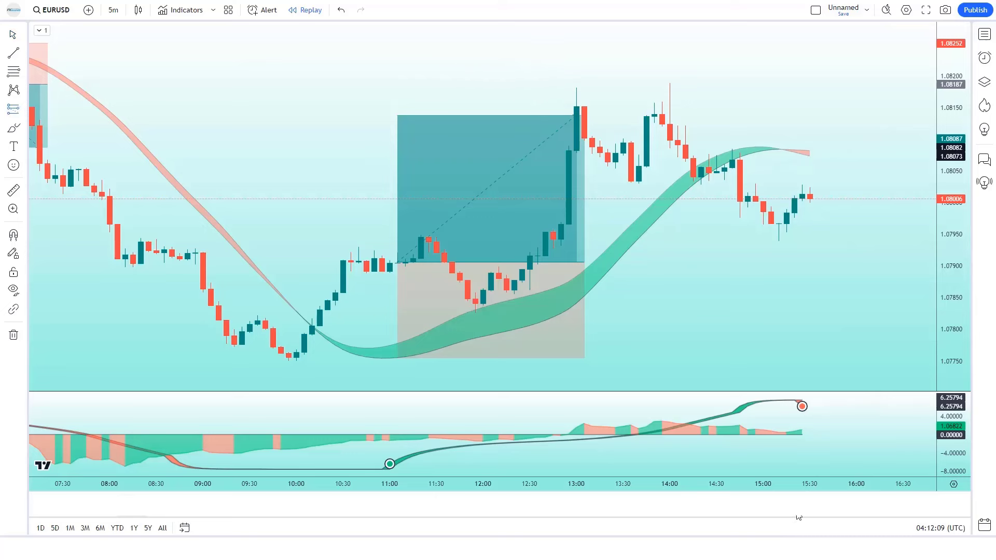
Mark a short from 1.08006 with stop at 1.08082 and target at 1.07888
left_click(811, 199)
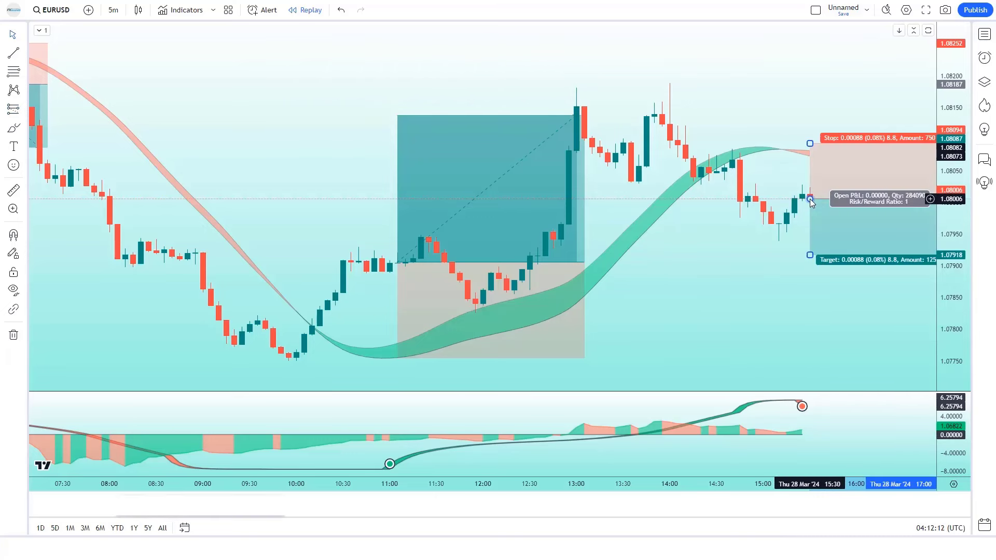
left_click_drag(810, 143, 824, 151)
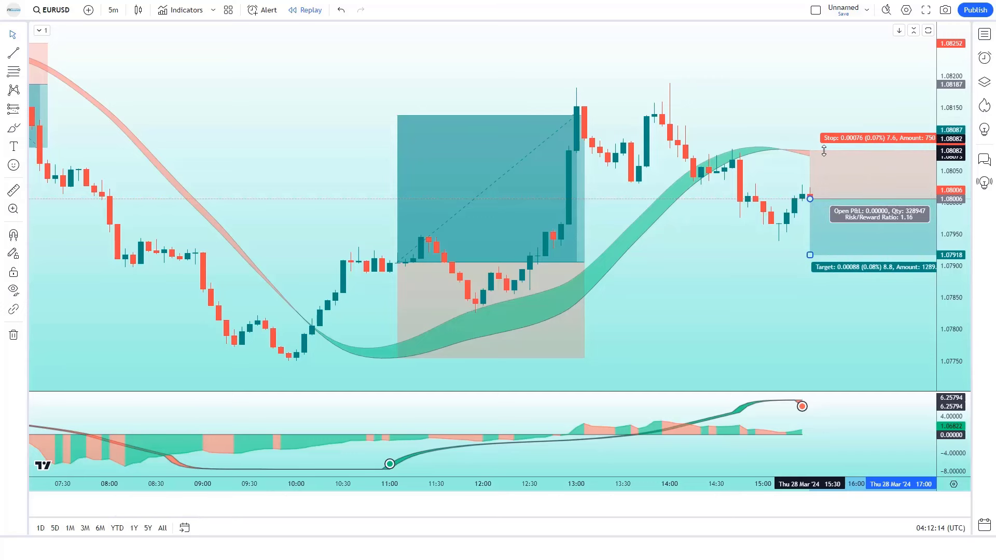
left_click_drag(810, 256, 812, 274)
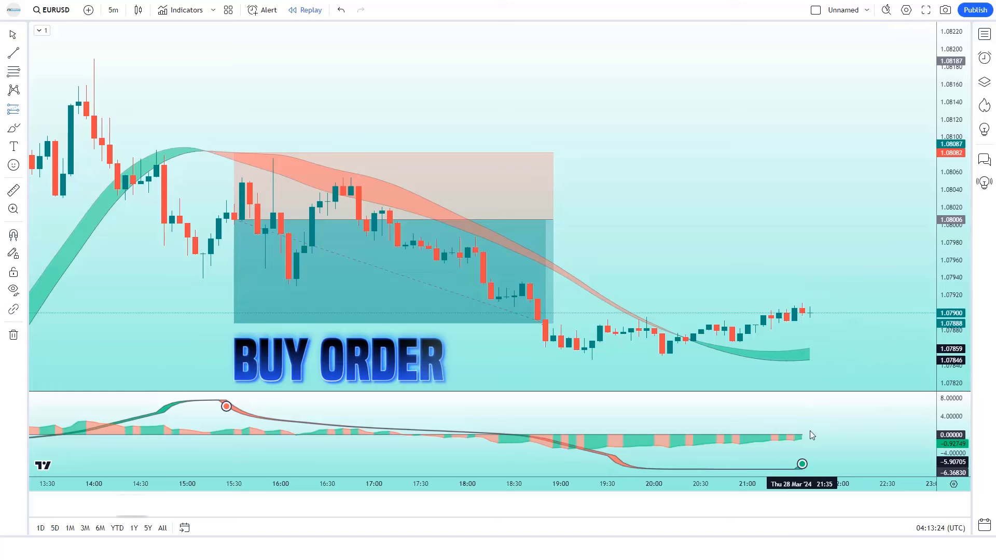
Long from 1.07900 with stop 1.07846 and target near 1.07991, box trimmed to the stop-out bar
left_click(810, 313)
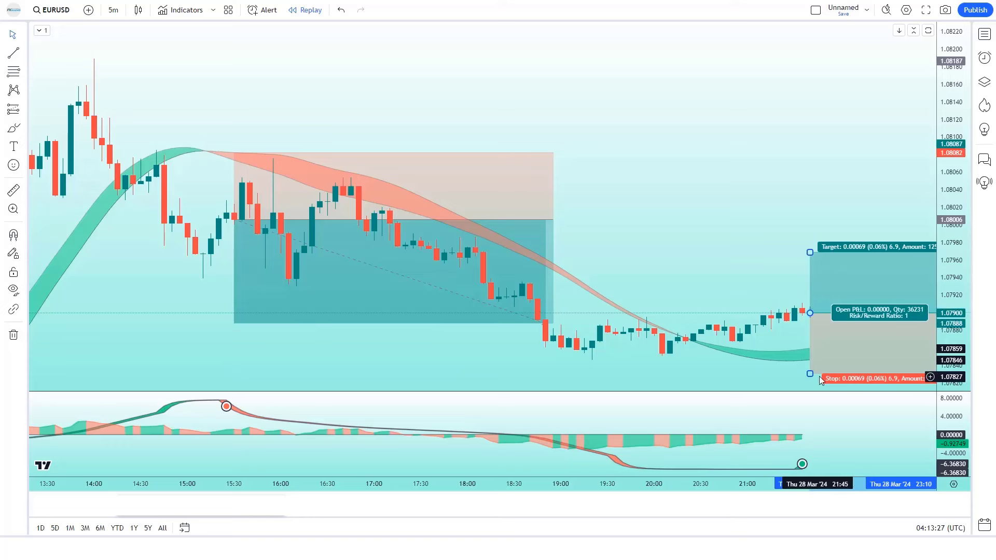
left_click_drag(810, 373, 810, 360)
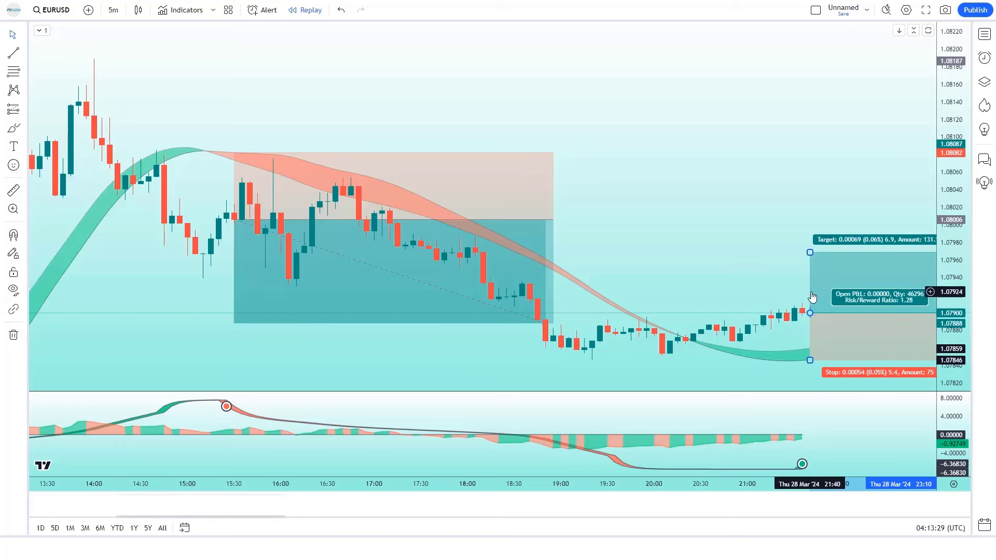
left_click_drag(810, 253, 808, 237)
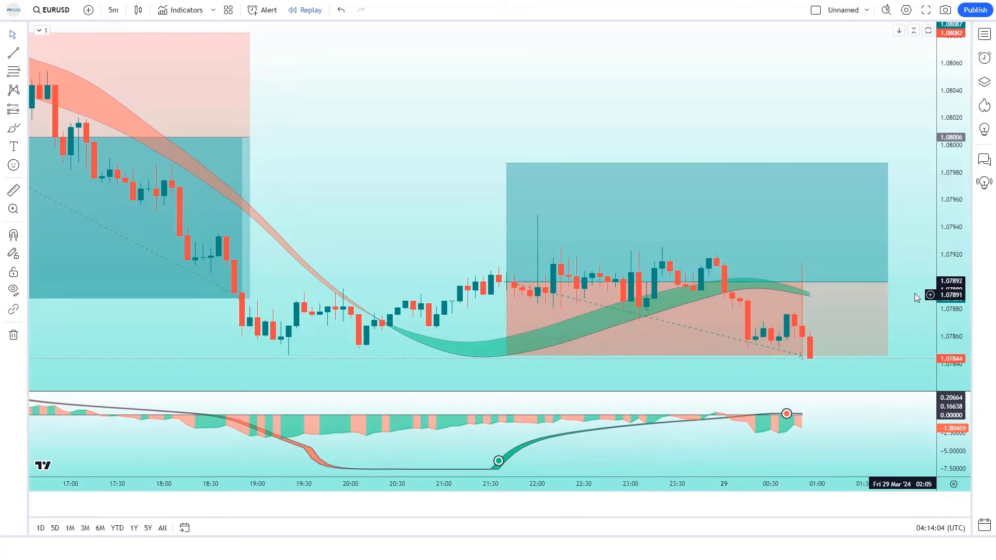
left_click_drag(888, 282, 810, 282)
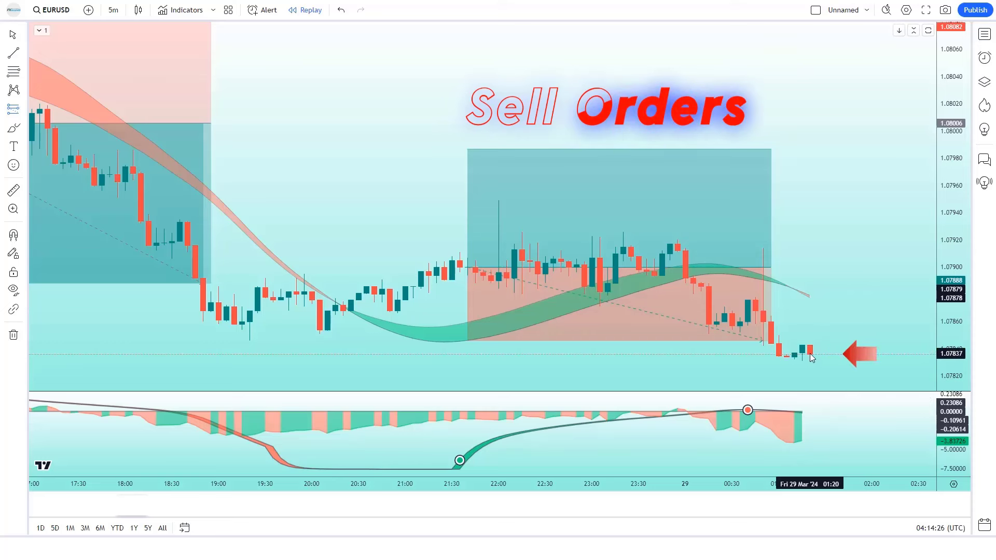
Mark a short from 1.07837 and trim its box to the exit candle (P&L 0.00068, R/R 1.58)
left_click_drag(810, 354, 819, 295)
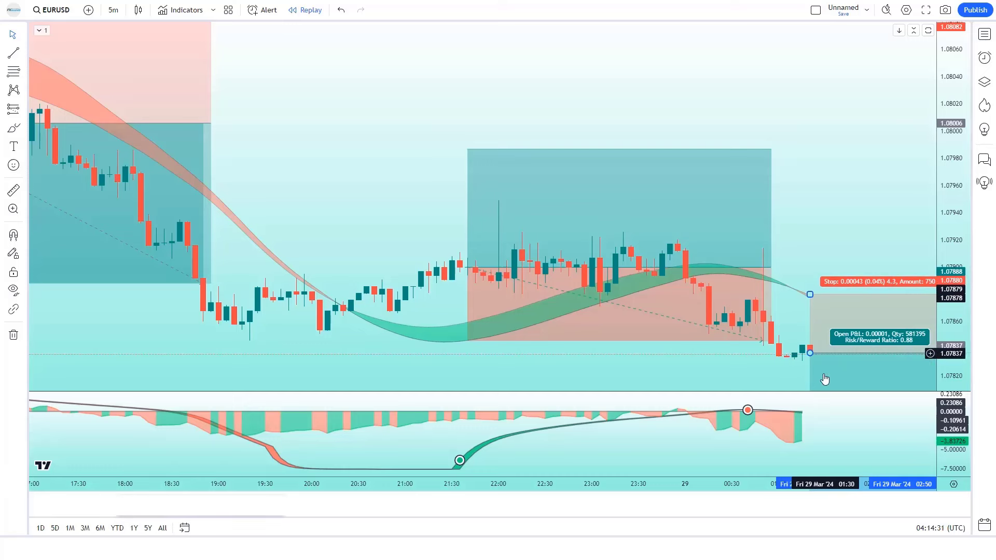
left_click(717, 408)
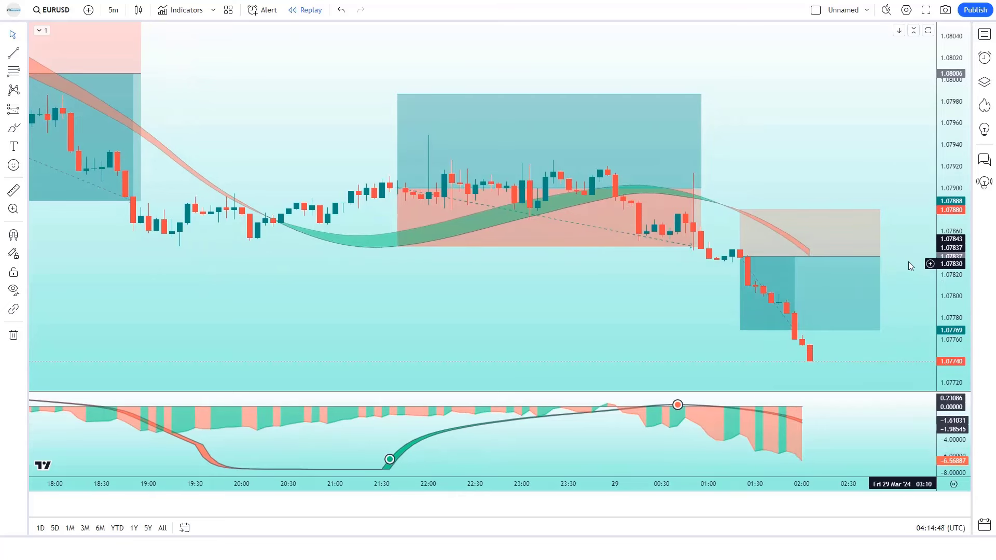
left_click(881, 257)
left_click_drag(881, 257, 802, 260)
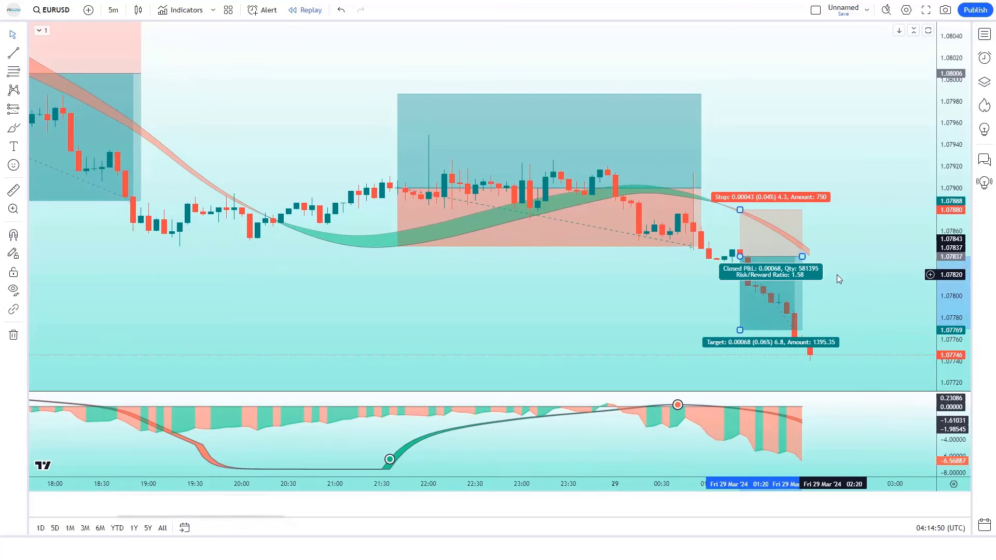
left_click(724, 439)
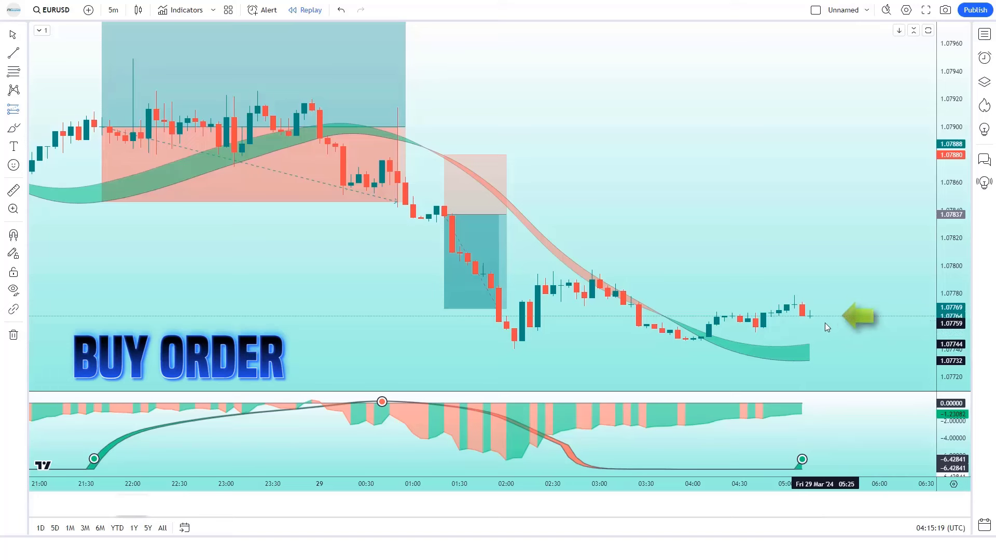
Long from 1.07764 with stop 1.07732 and target 1.07814 on the latest bar
left_click(810, 316)
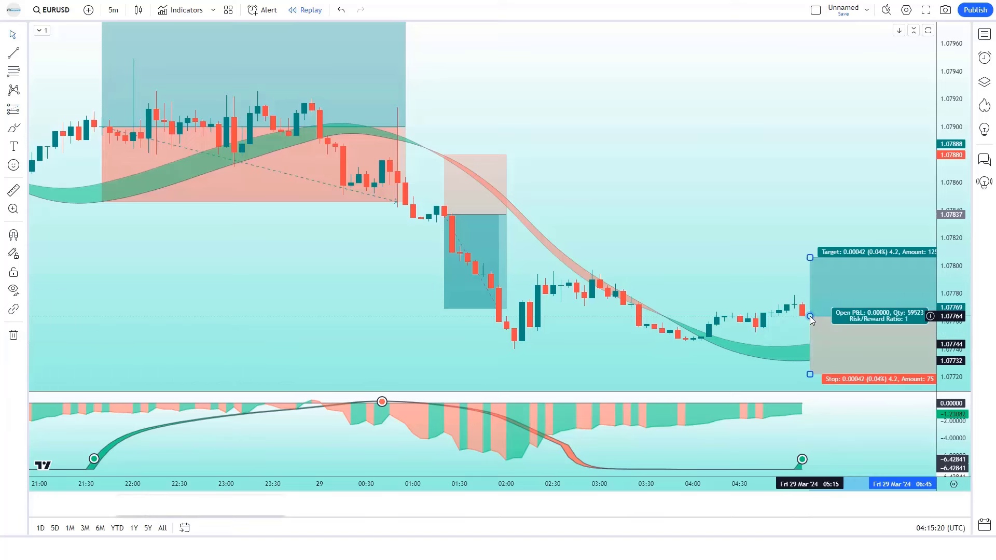
left_click_drag(811, 375, 831, 361)
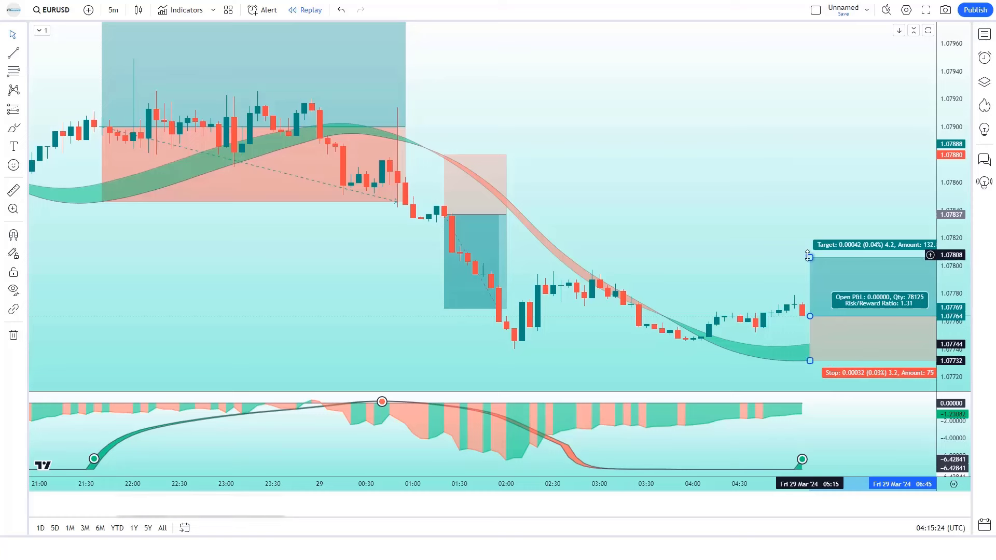
left_click_drag(810, 257, 810, 247)
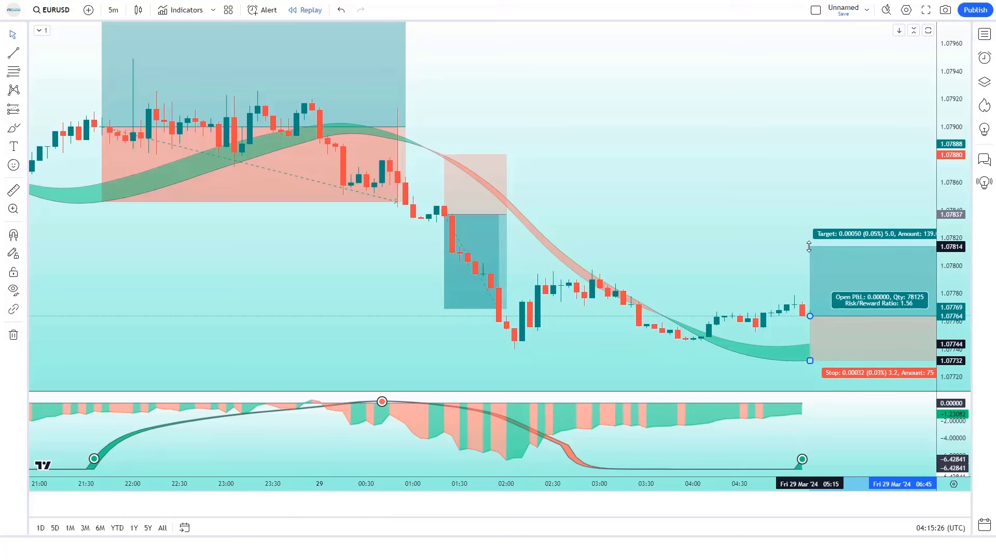
left_click(746, 214)
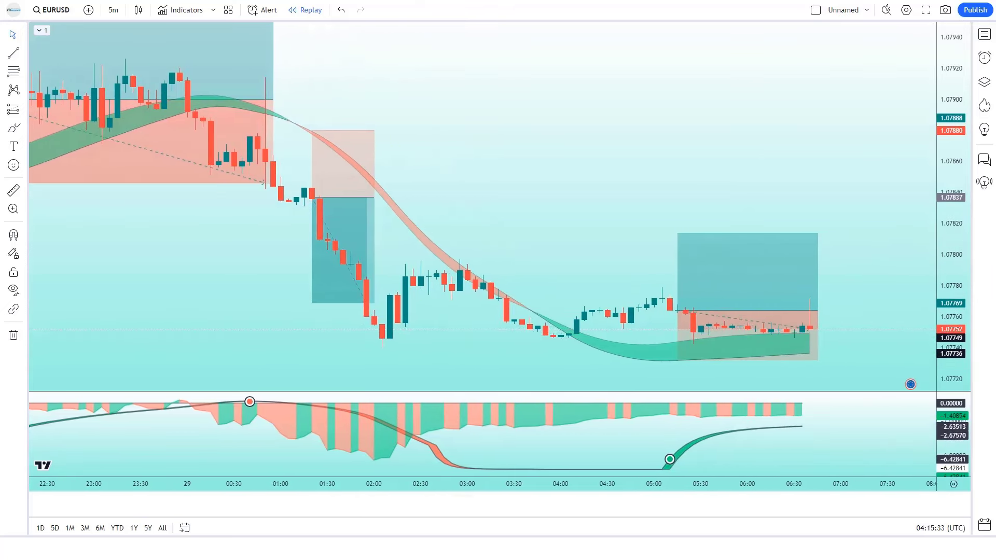
Undo an accidental stretch of the long box, then draw a second arrow crossing the red down-arrow into an X
left_click_drag(814, 311, 934, 313)
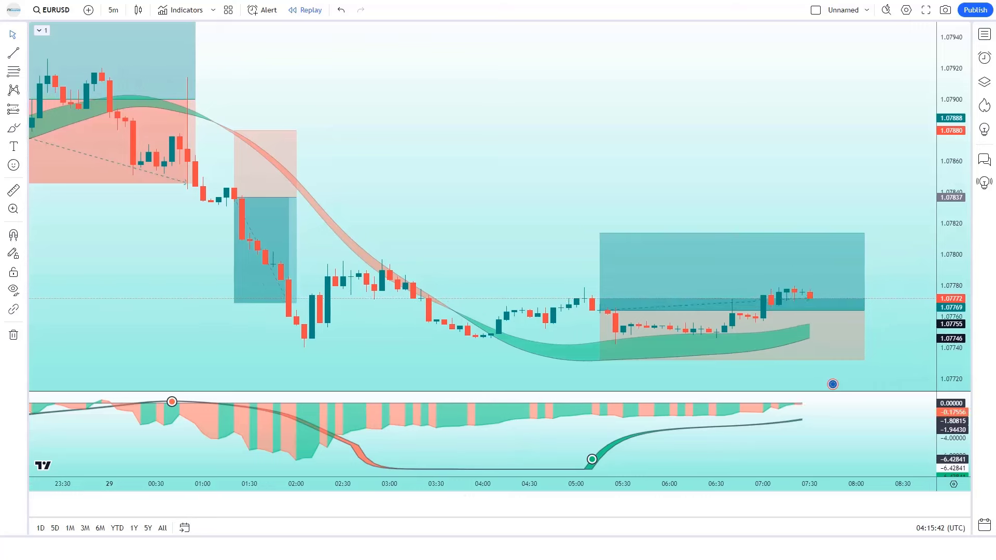
key("ctrl+z")
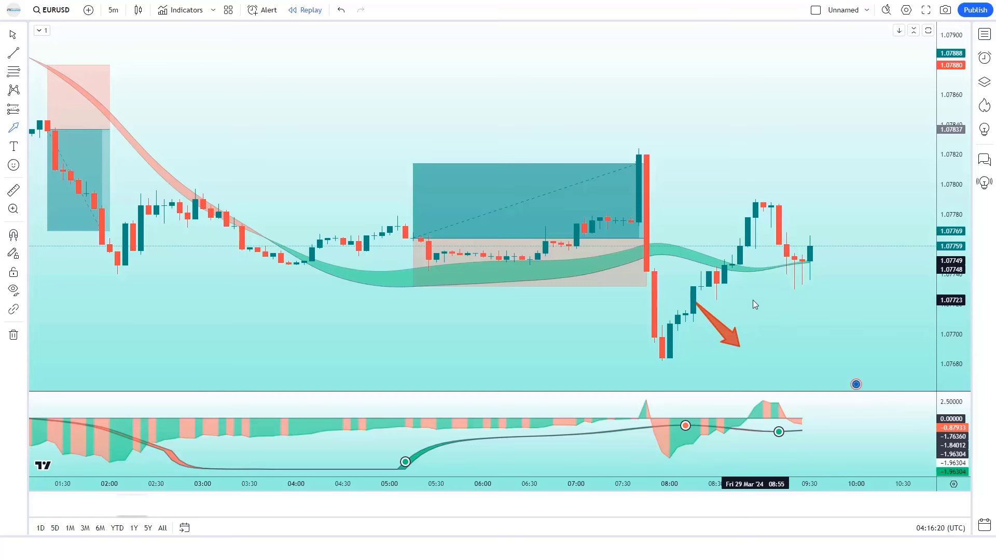
mouse_move(747, 300)
left_mouse_down()
mouse_move(700, 352)
mouse_move(693, 347)
left_mouse_up()
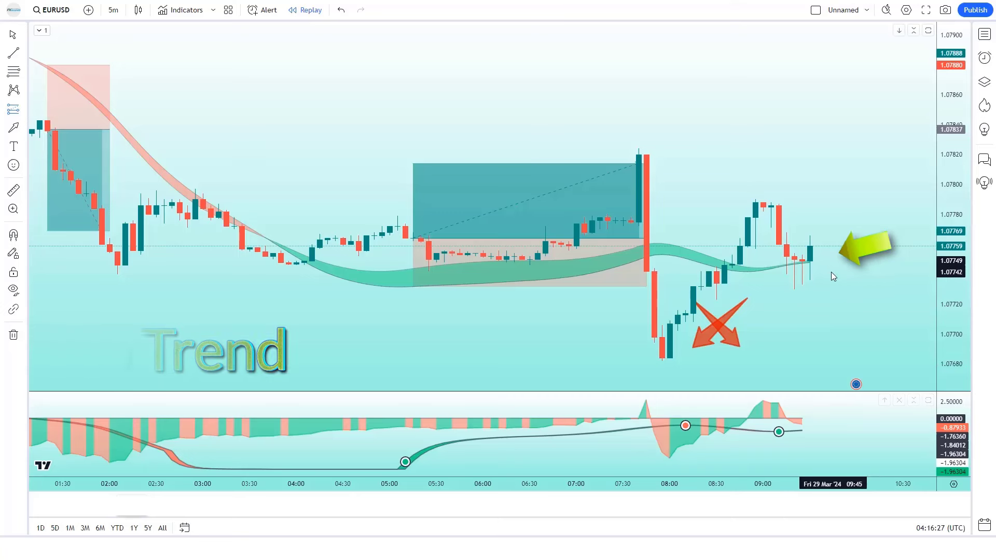
Long at the 09:30 candle with target near 1.07805 (R/R 1.53), then step the replay forward
left_click(810, 246)
left_click_drag(811, 294, 814, 292)
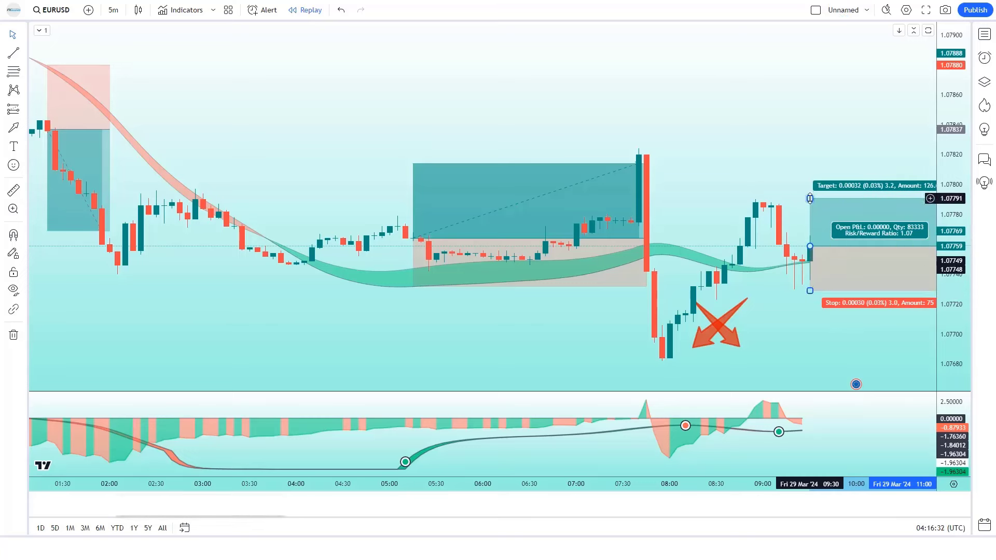
left_click_drag(810, 198, 806, 178)
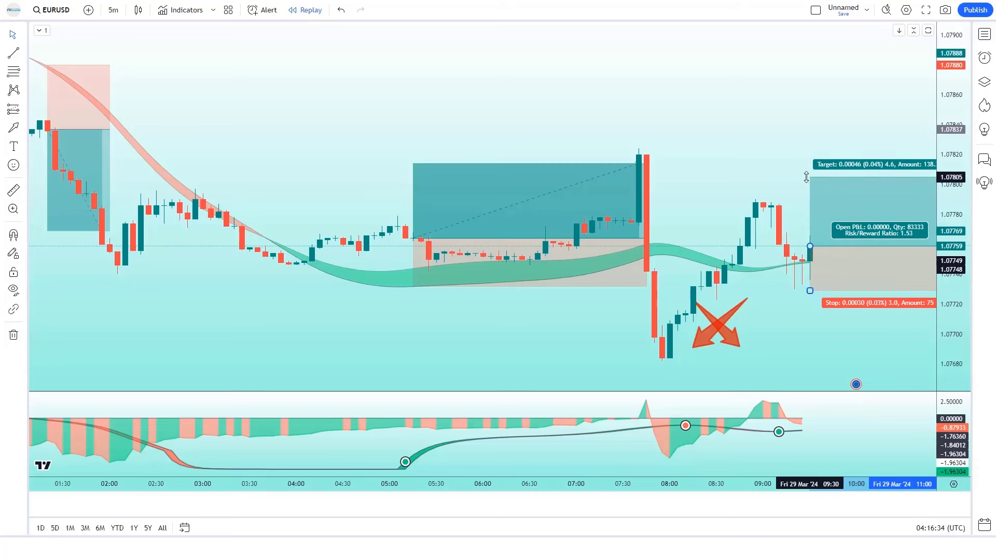
left_click(787, 110)
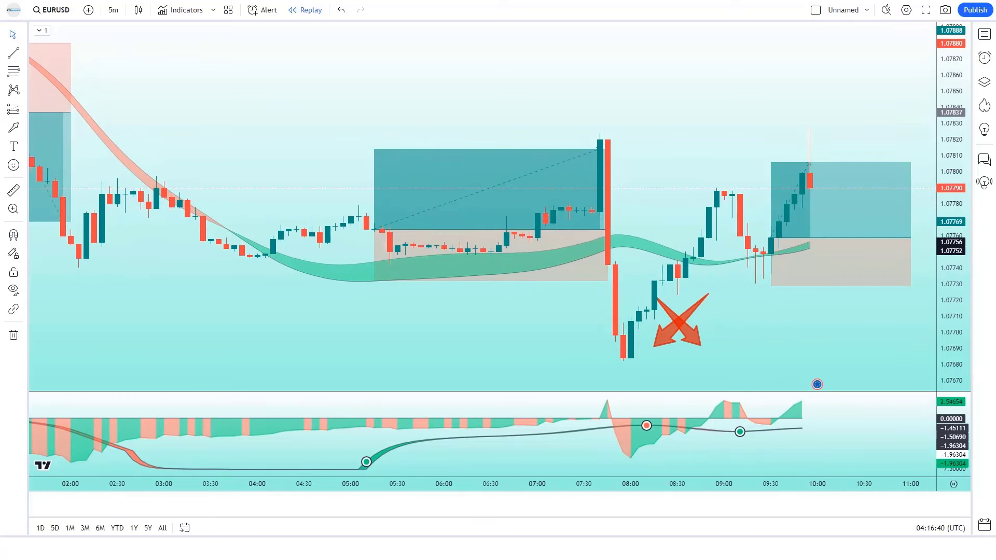
left_click(813, 239)
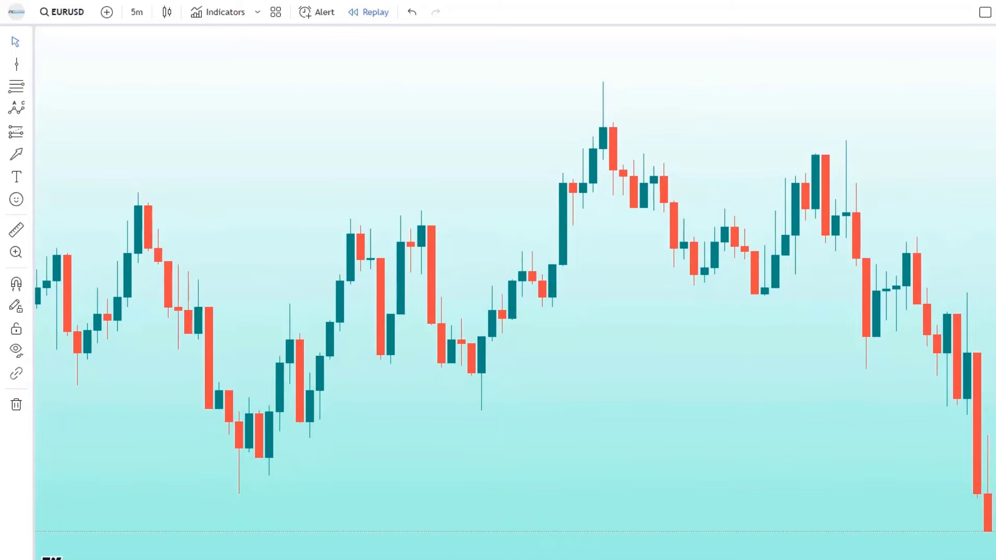
Search 'hull fi' and add the Hull Fisher community script to the EURUSD chart
left_click(225, 12)
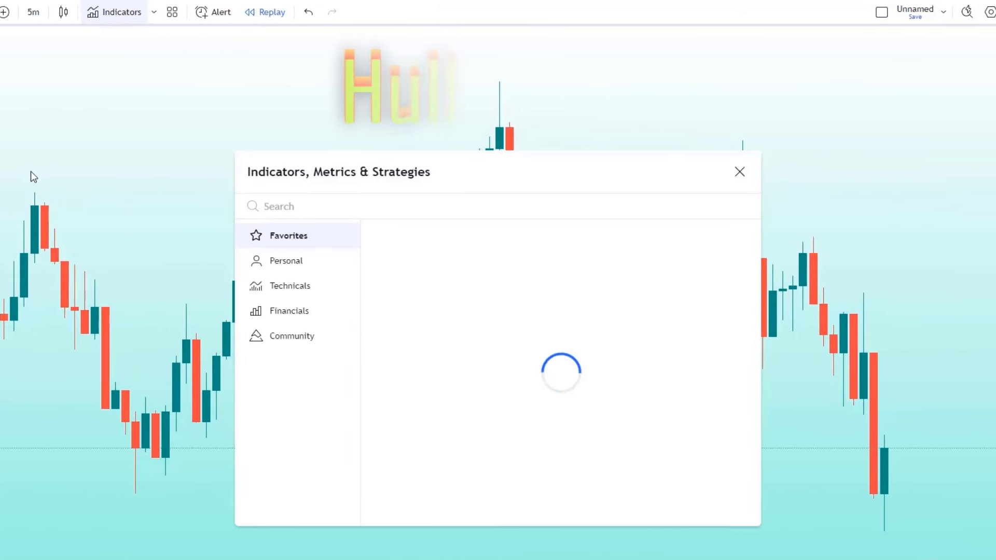
type("hull fisher")
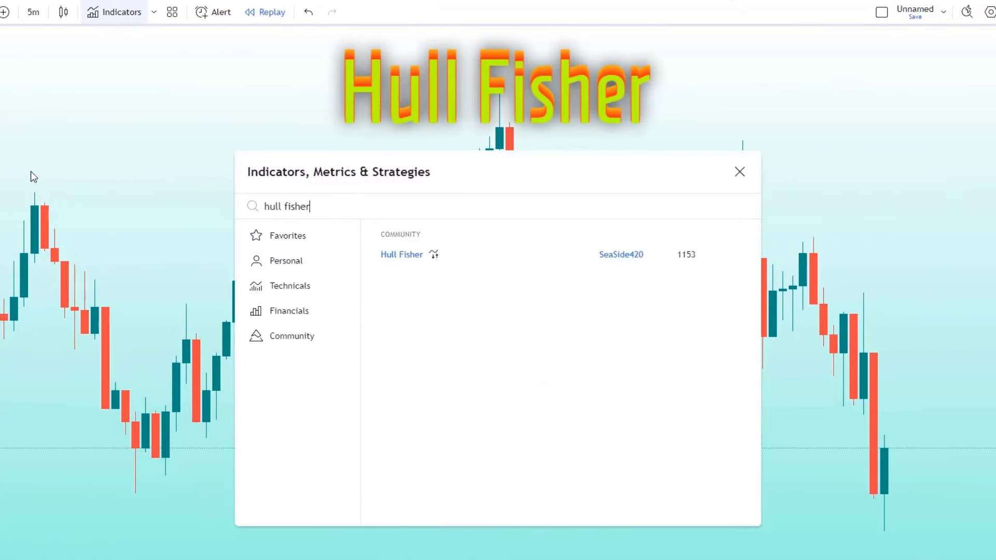
left_click(480, 257)
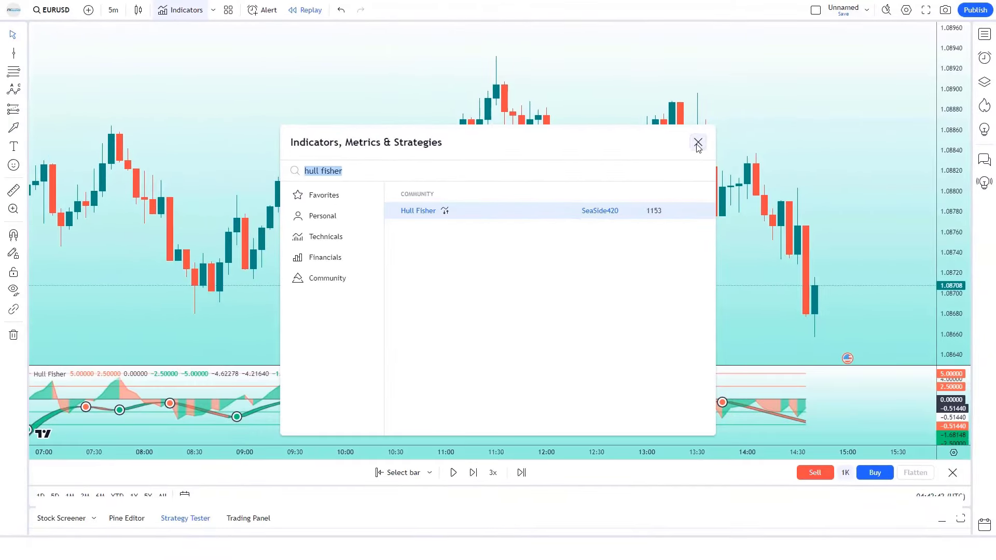
left_click(698, 143)
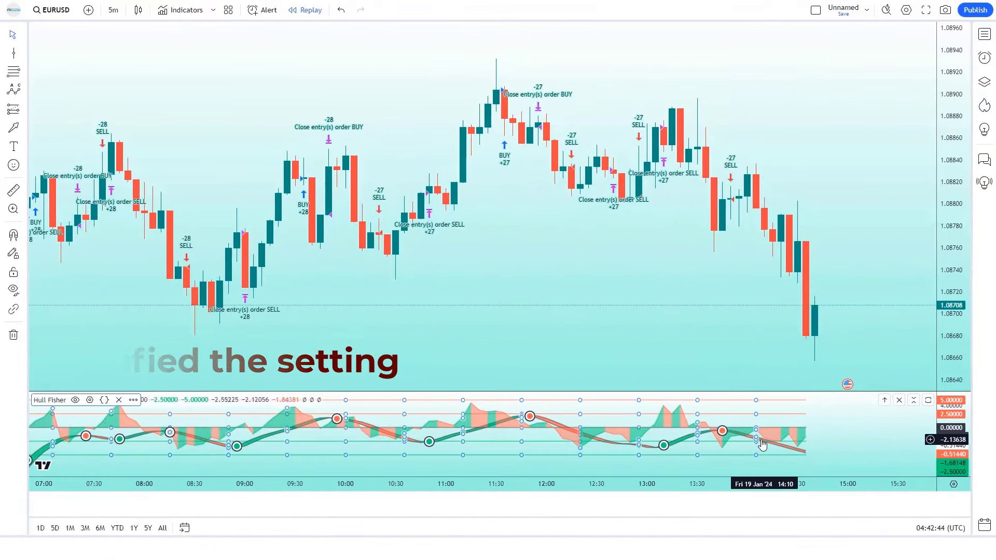
Hide the Hull Fisher top line, then apply HullMA 85, Signal 65, Top Line 20, Bottom Line -20
double_click(762, 445)
left_click(415, 84)
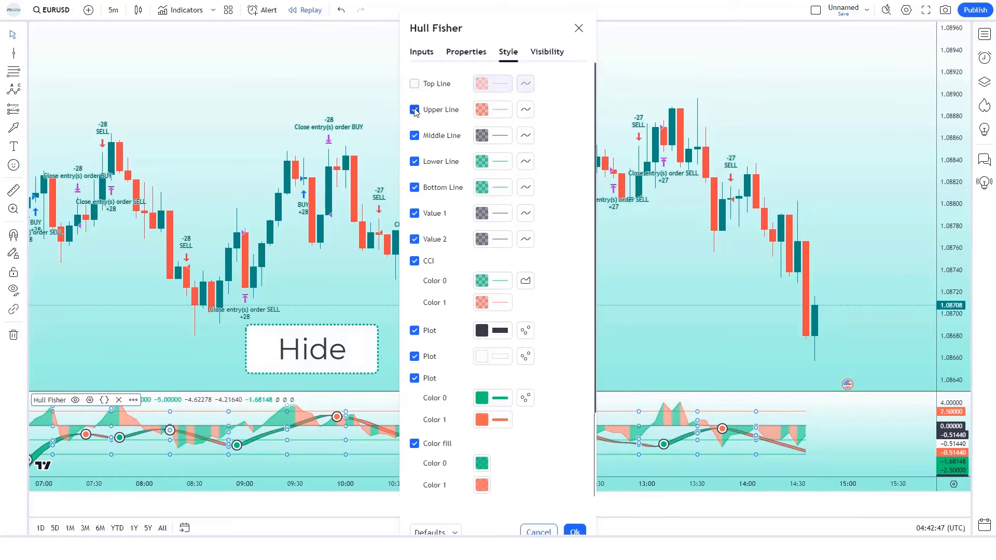
scroll(522, 336, "down", 3)
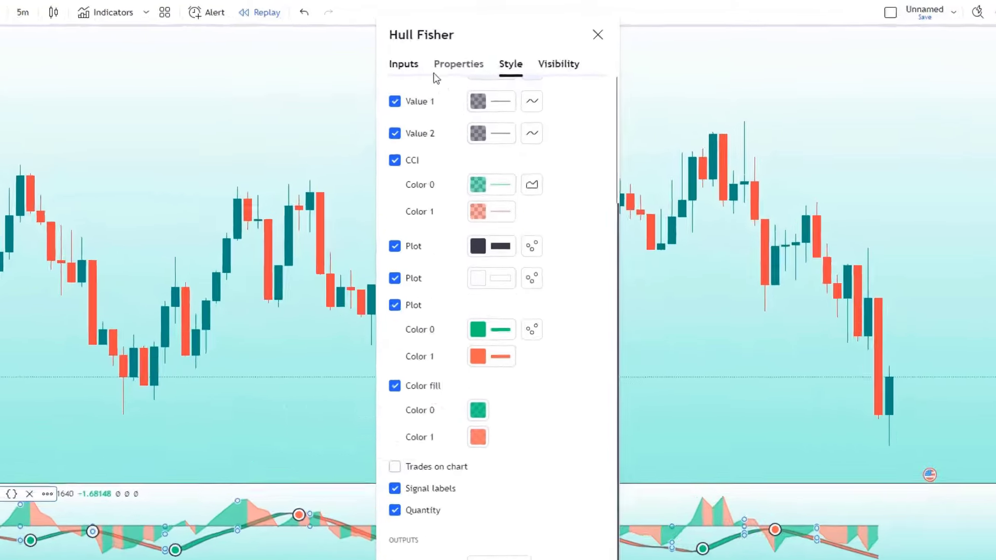
left_click(421, 51)
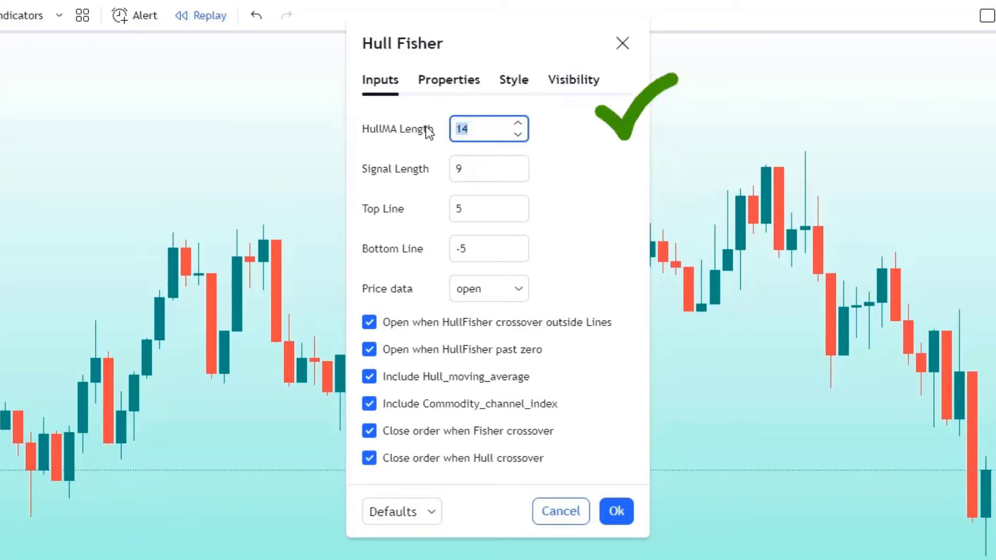
type("65")
key("Tab")
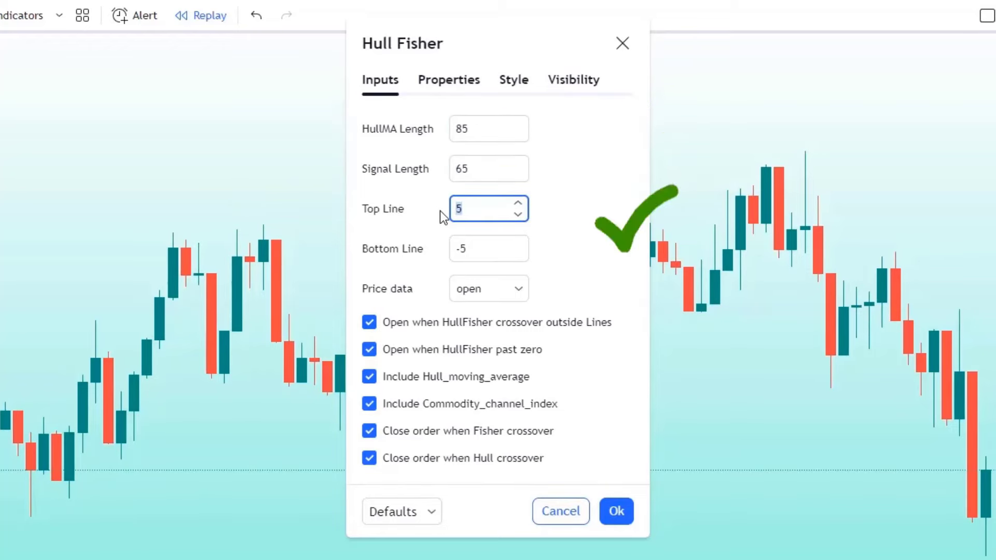
type("20")
key("Tab")
type("-20")
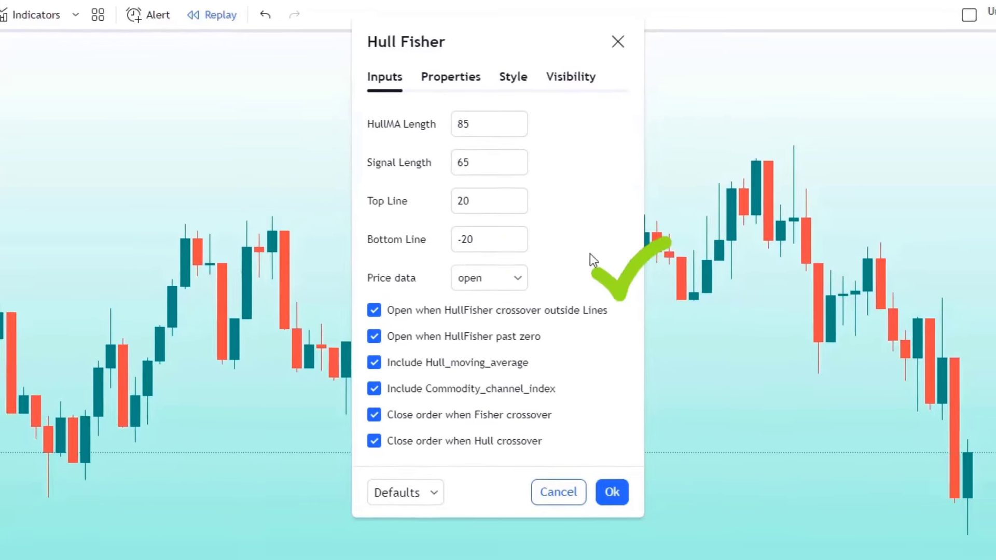
key("Return")
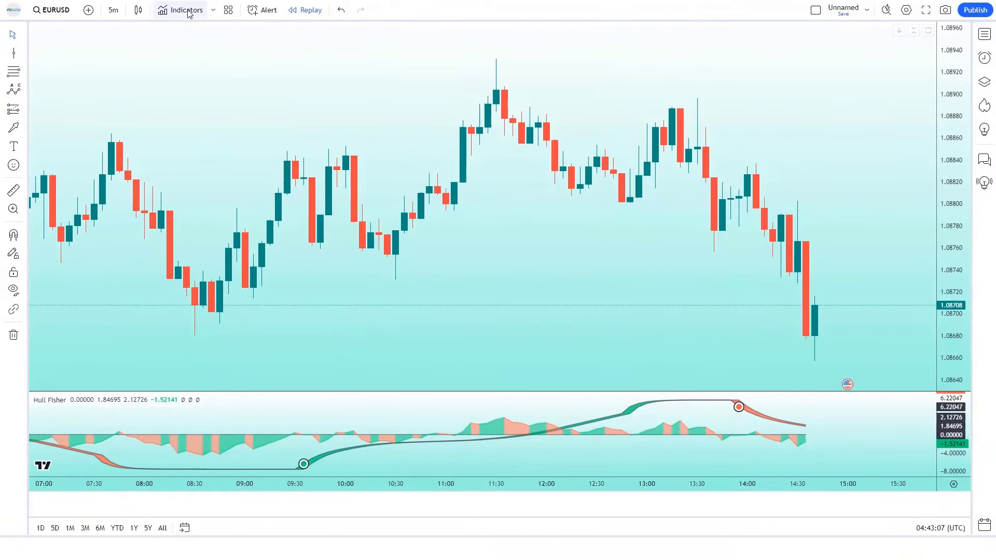
left_click(167, 10)
Search 'hma tr' and add the Hull Trend indicator to the EURUSD chart
type("hma trend")
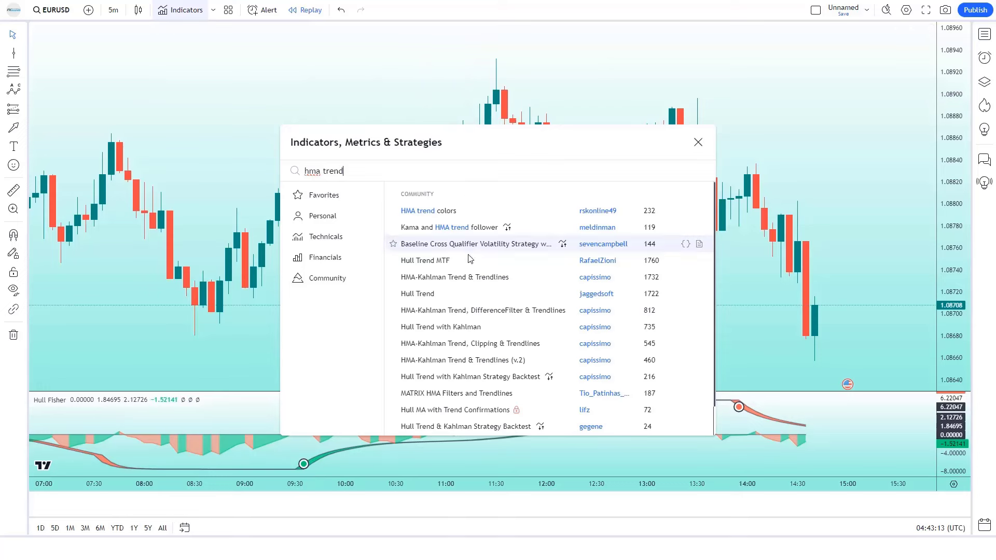
left_click(459, 295)
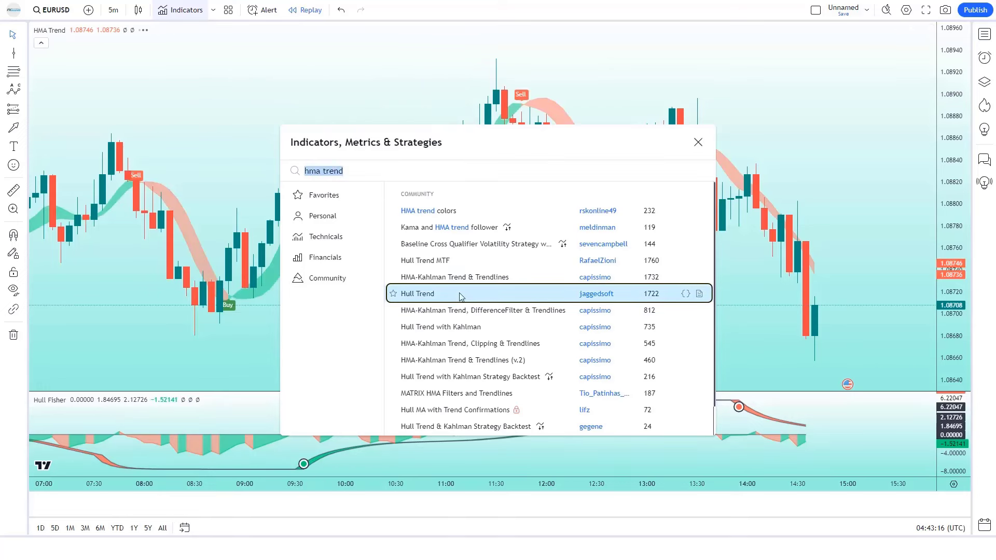
left_click(698, 142)
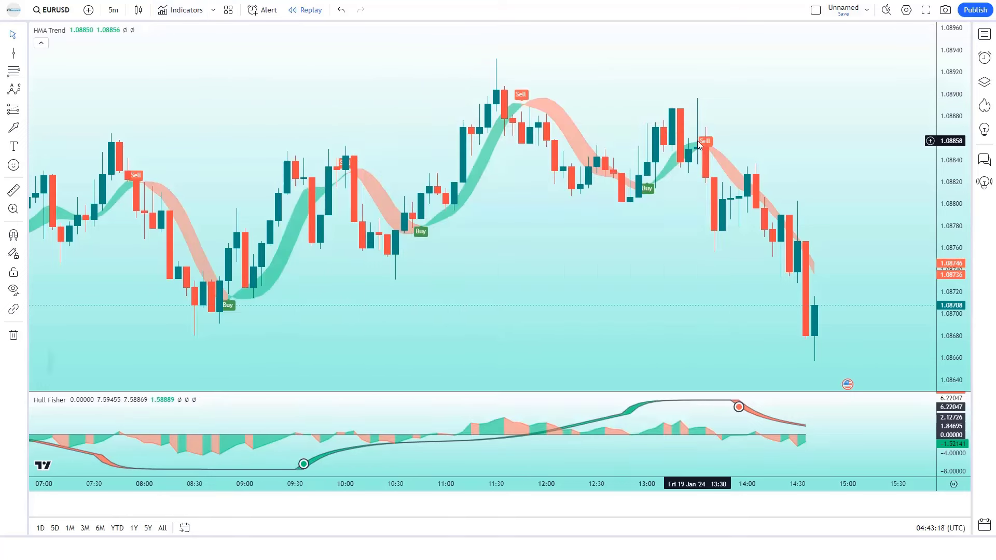
double_click(523, 95)
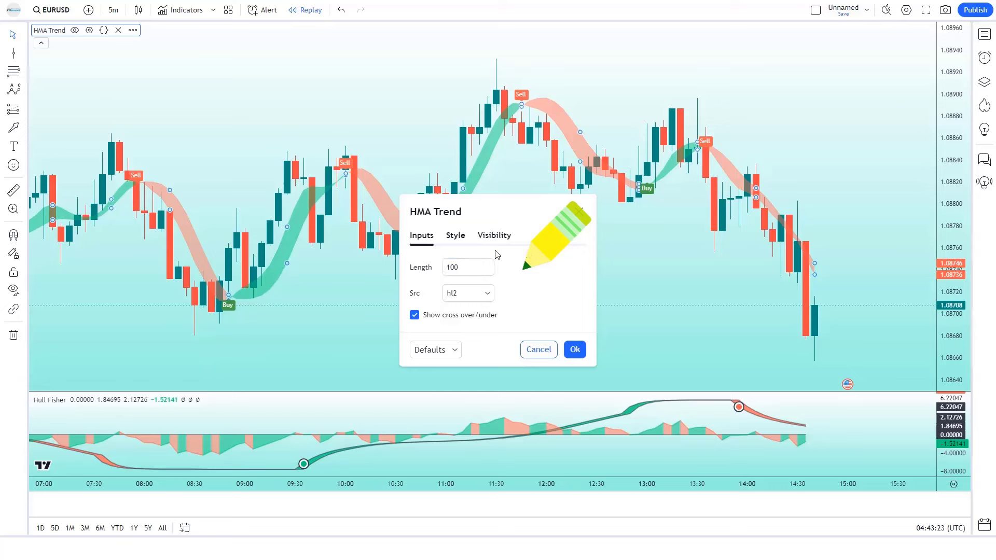
Switch the HMA Trend settings to the Style options to reach its Buy/Sell shapes
left_click(458, 236)
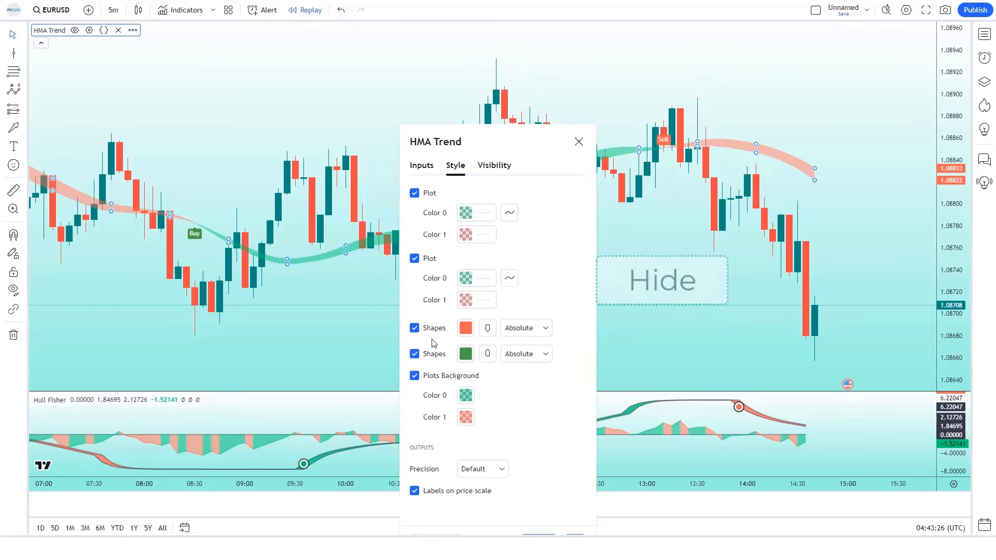